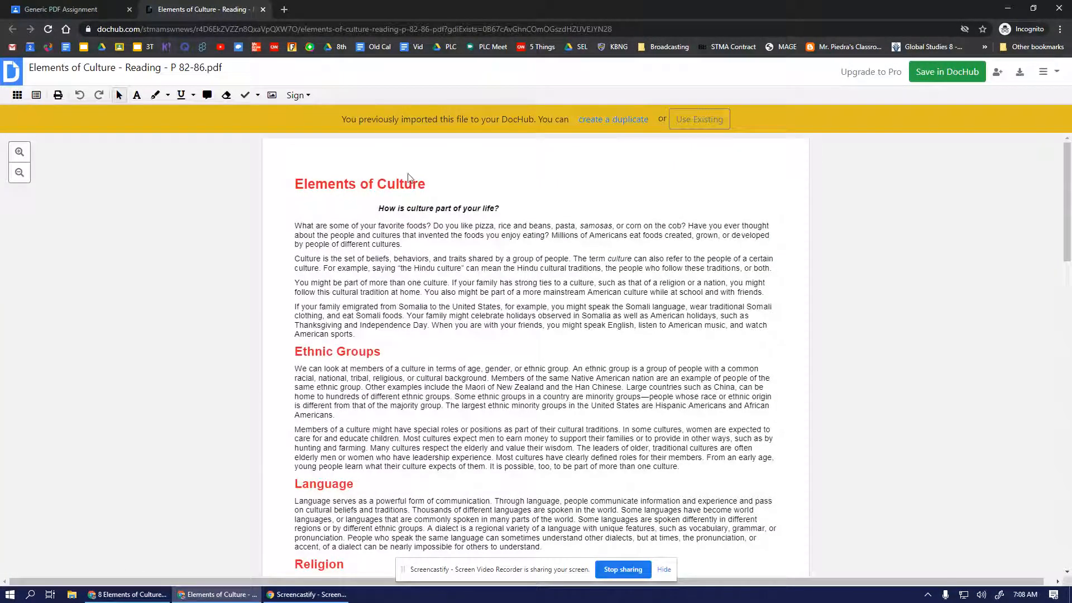
Step: Use the existing DocHub copy of the Elements of Culture reading and look through its first page
click(686, 118)
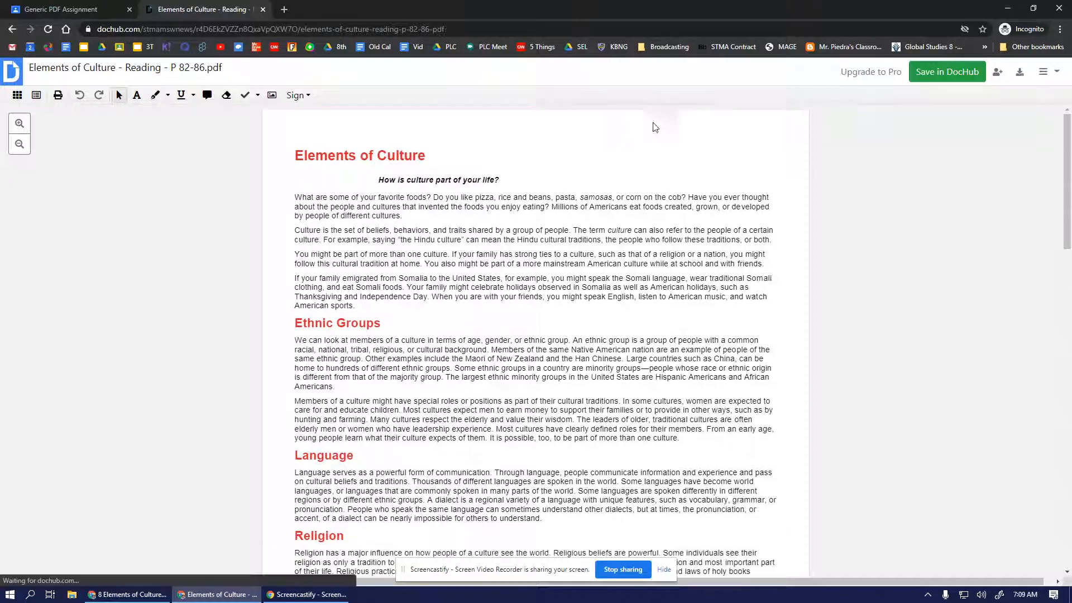
scroll(302, 301, down, 10)
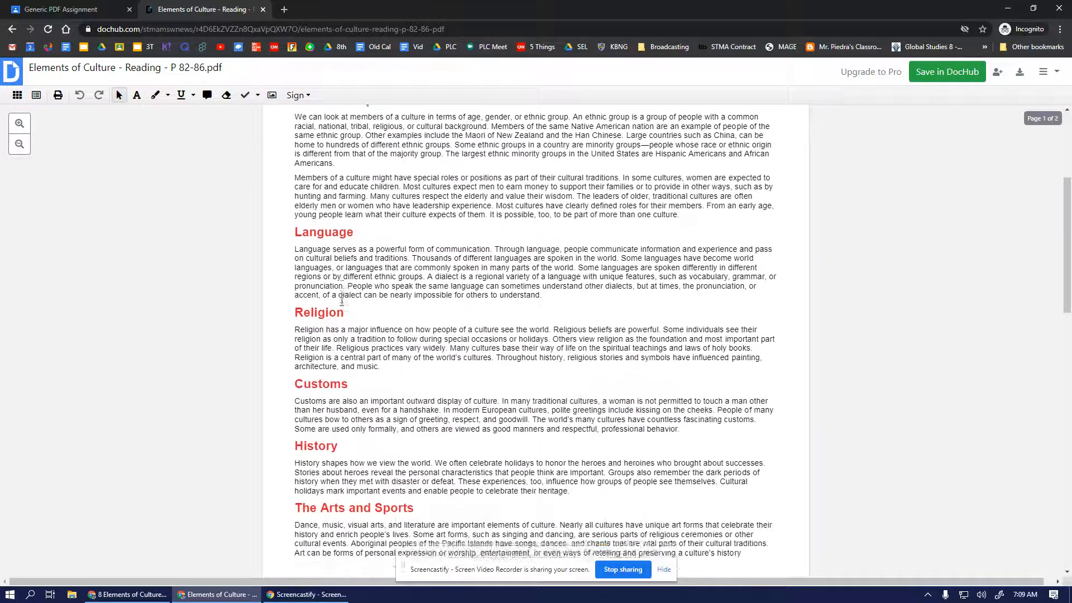
scroll(323, 297, up, 8)
scroll(536, 208, up, 2)
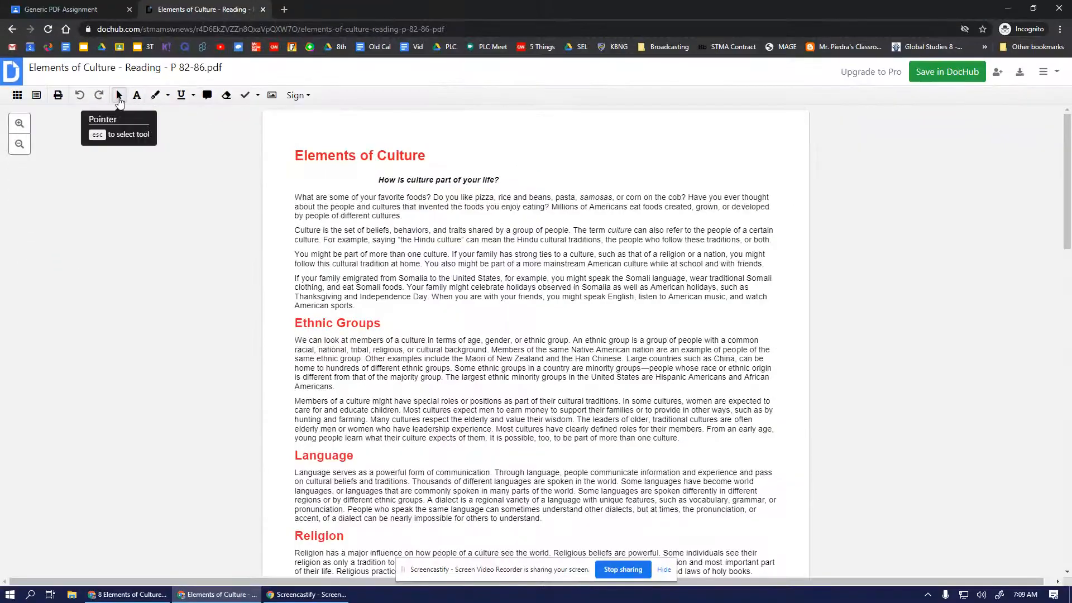
Step: Try the Pointer tool by selecting text from the Hindu culture example into the paragraph about the Somali family
click(118, 96)
scroll(330, 233, down, 5)
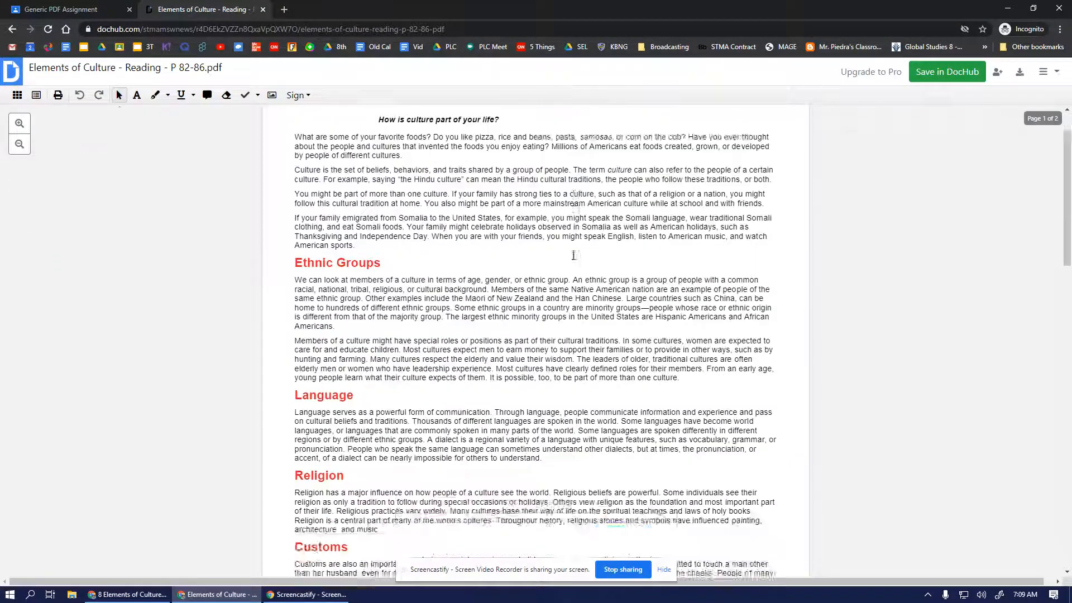
scroll(329, 233, up, 4)
drag(299, 189, 444, 233)
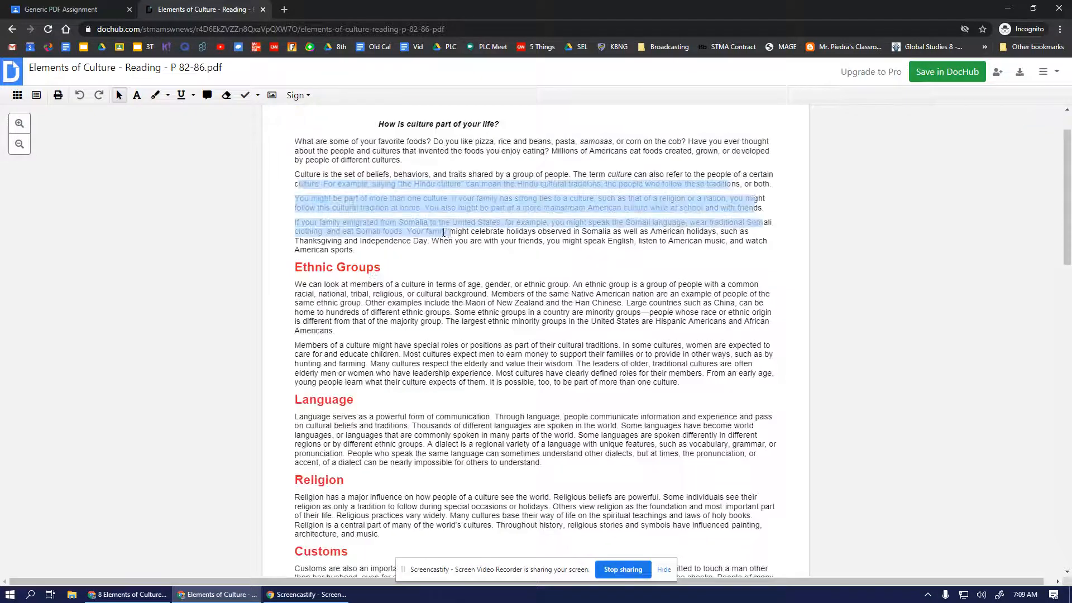
scroll(333, 234, up, 1)
click(301, 193)
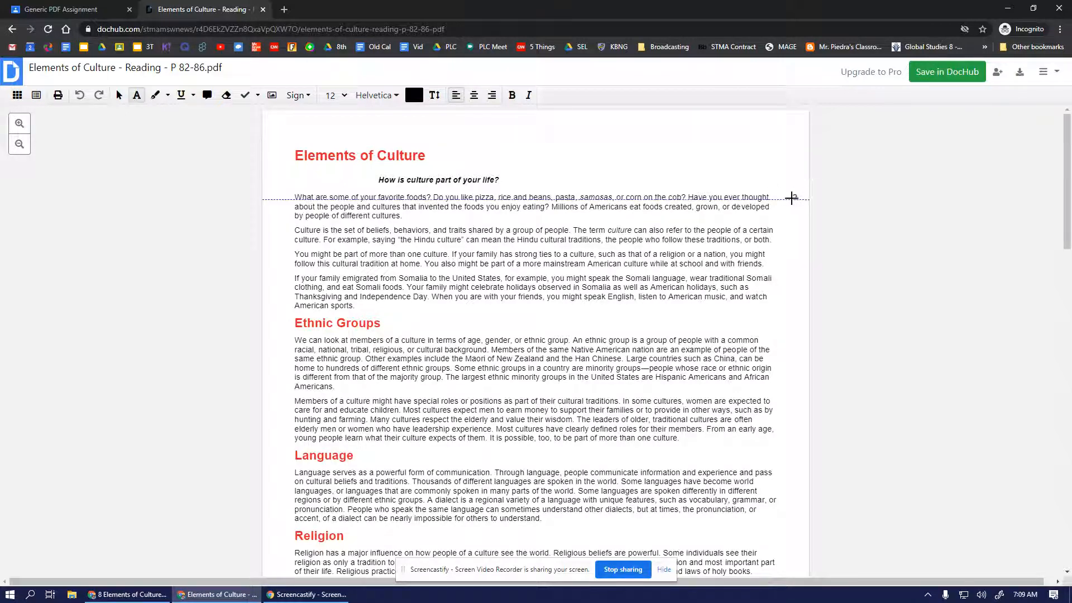
Step: Add the text note "YES! All of it!" in the margin beside the opening paragraph about favorite foods, discarding any stray empty text box
click(793, 194)
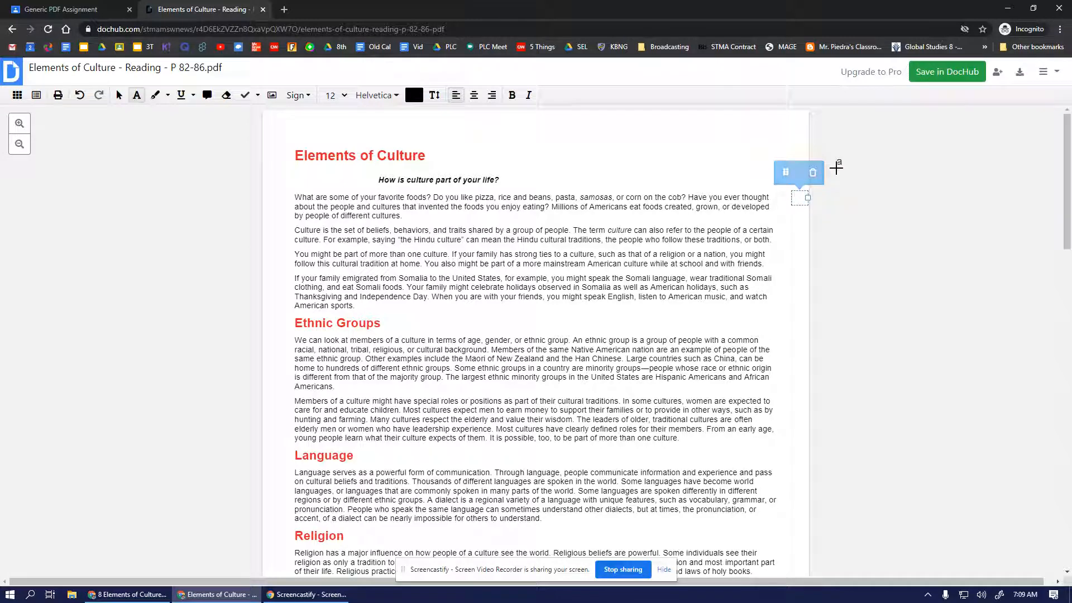
text(YES! ALl of)
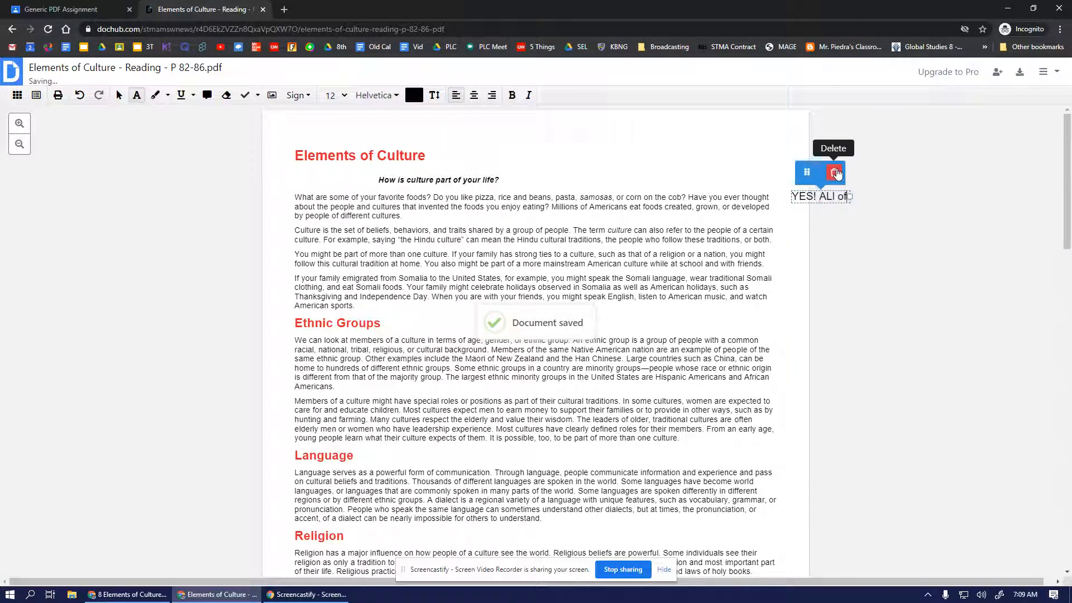
text( it!)
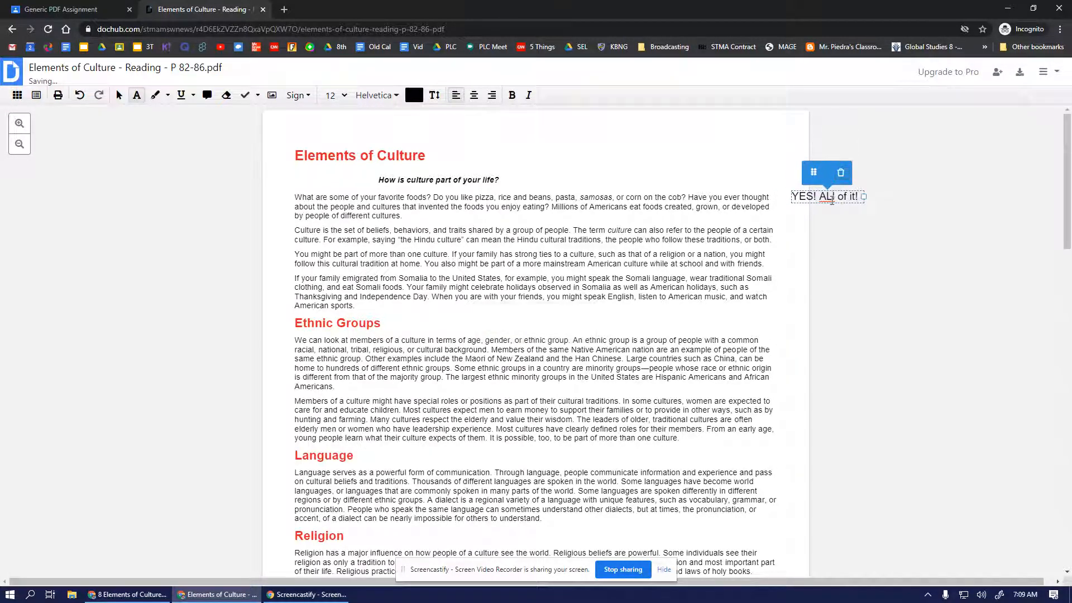
click(832, 200)
key(BackSpace)
text(ll)
click(816, 257)
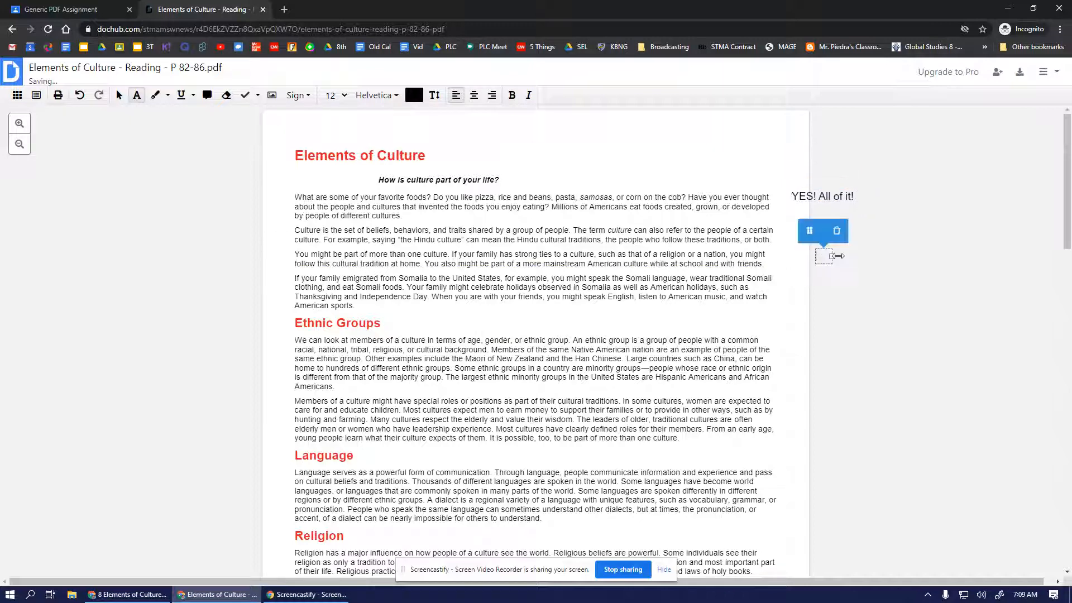
click(837, 227)
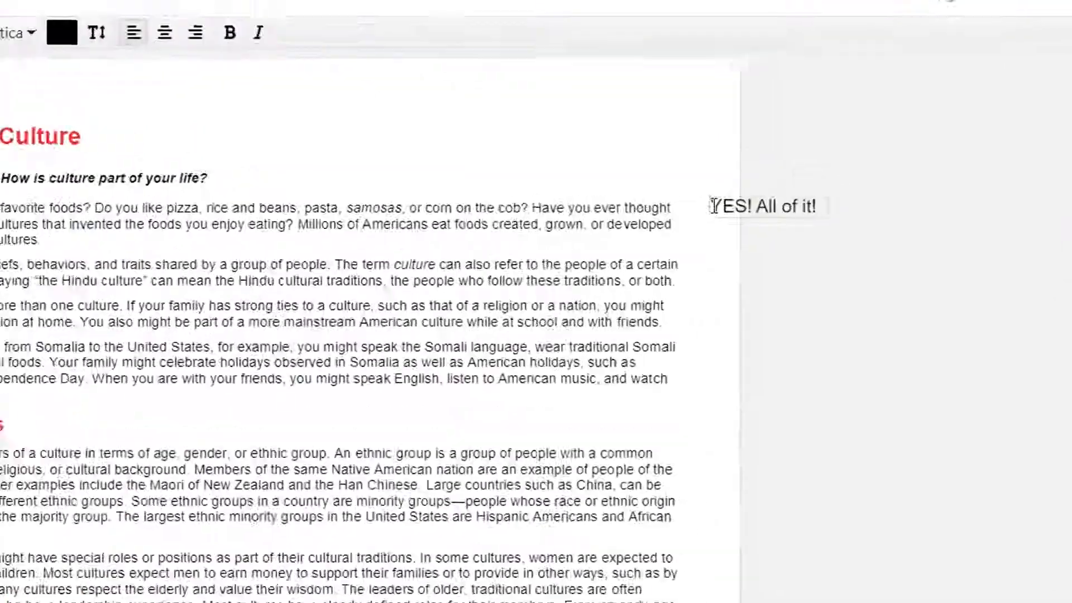
Step: Move the "YES! All of it!" note up and inward so it sits within the page's right margin
click(829, 195)
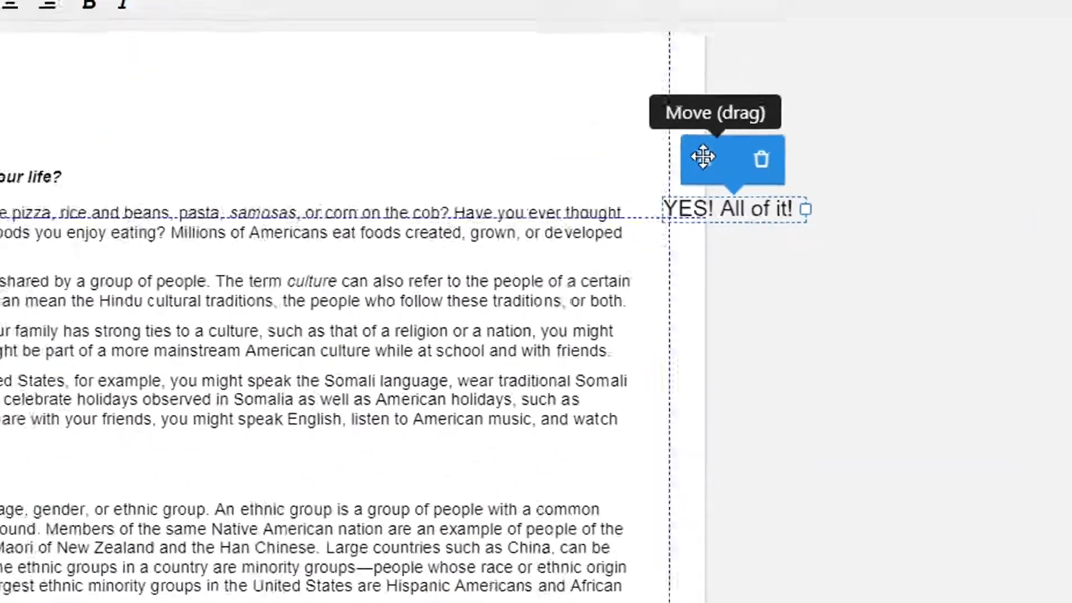
drag(703, 156, 637, 126)
mouse_move(776, 156)
mouse_down()
mouse_move(806, 238)
mouse_move(809, 174)
mouse_move(780, 165)
mouse_up()
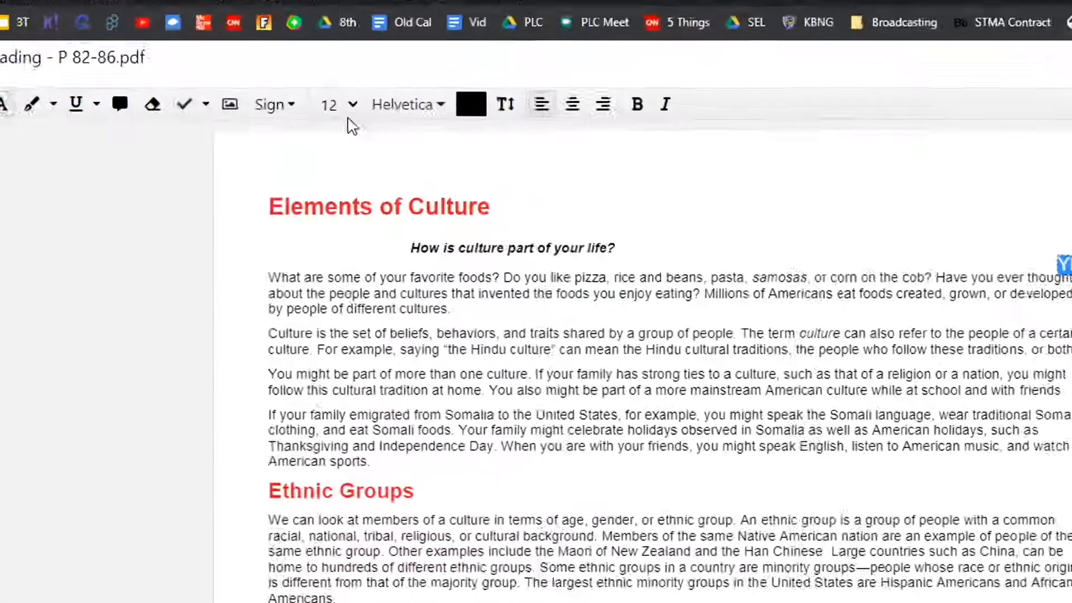
Step: Format the "YES! All of it!" note as size 8, bold and dark blue, and reposition it beside the opening paragraph's second line
click(351, 105)
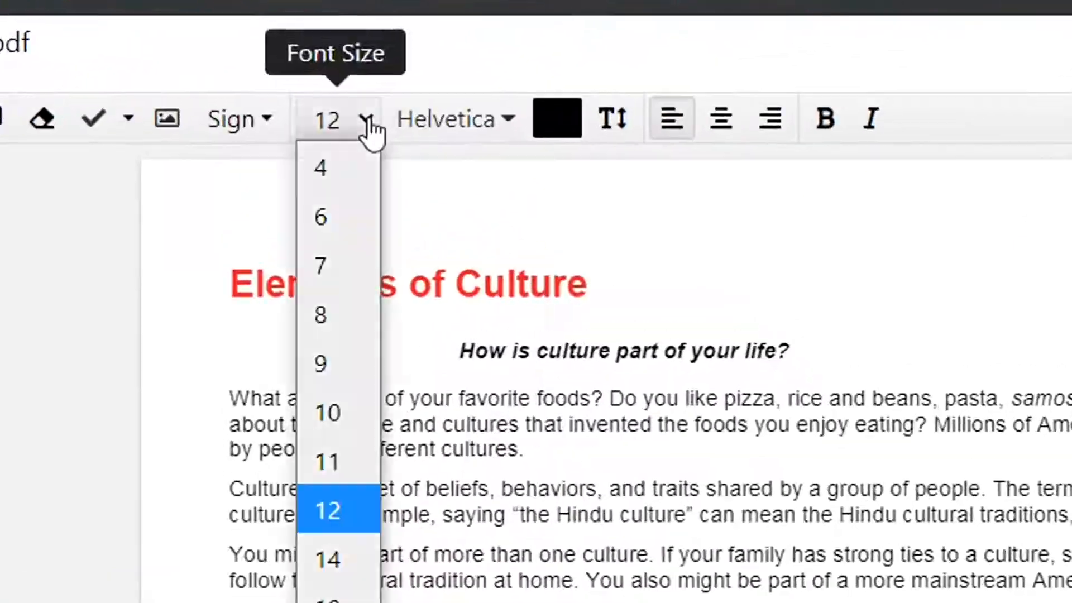
click(341, 255)
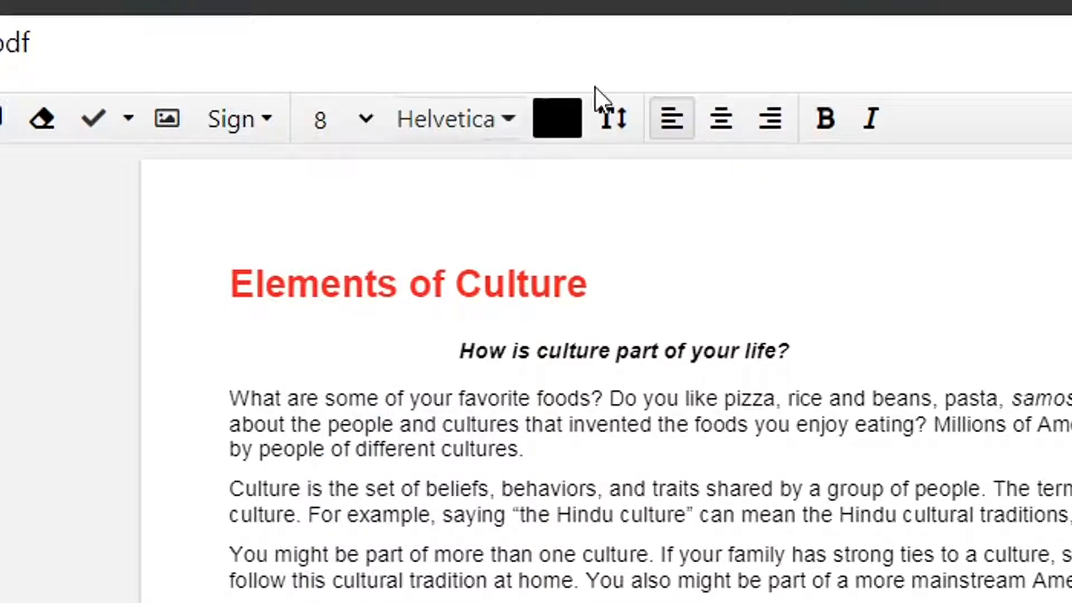
click(557, 120)
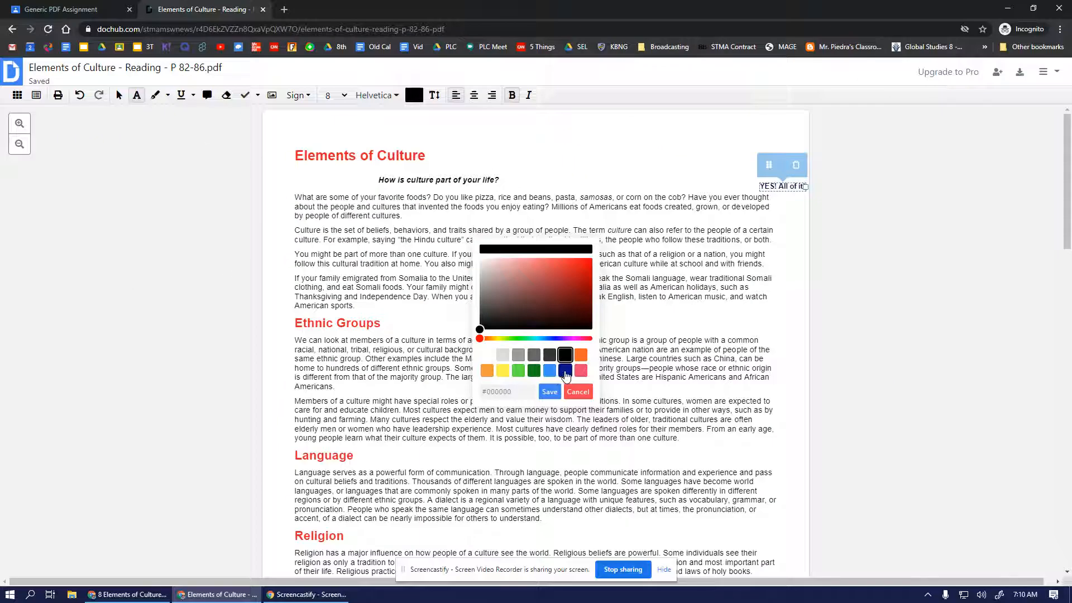
click(591, 404)
click(549, 393)
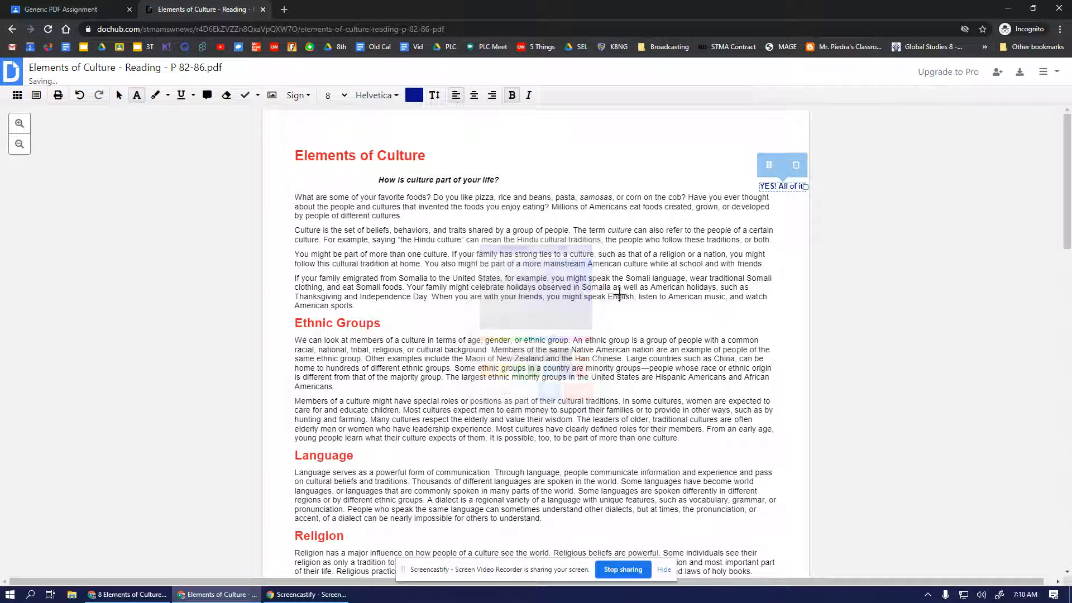
drag(766, 163, 830, 240)
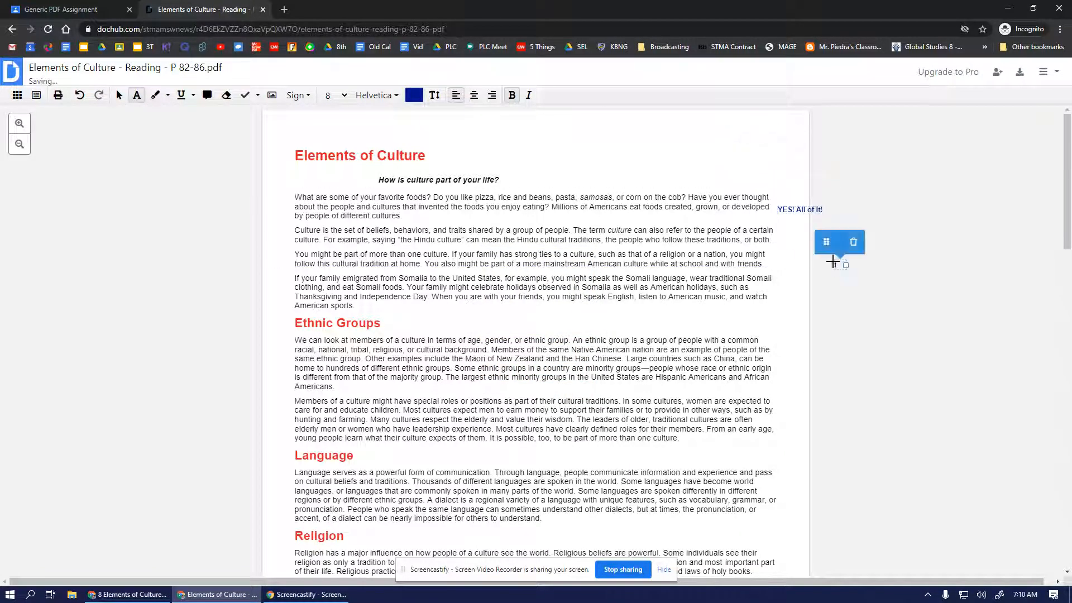
click(853, 242)
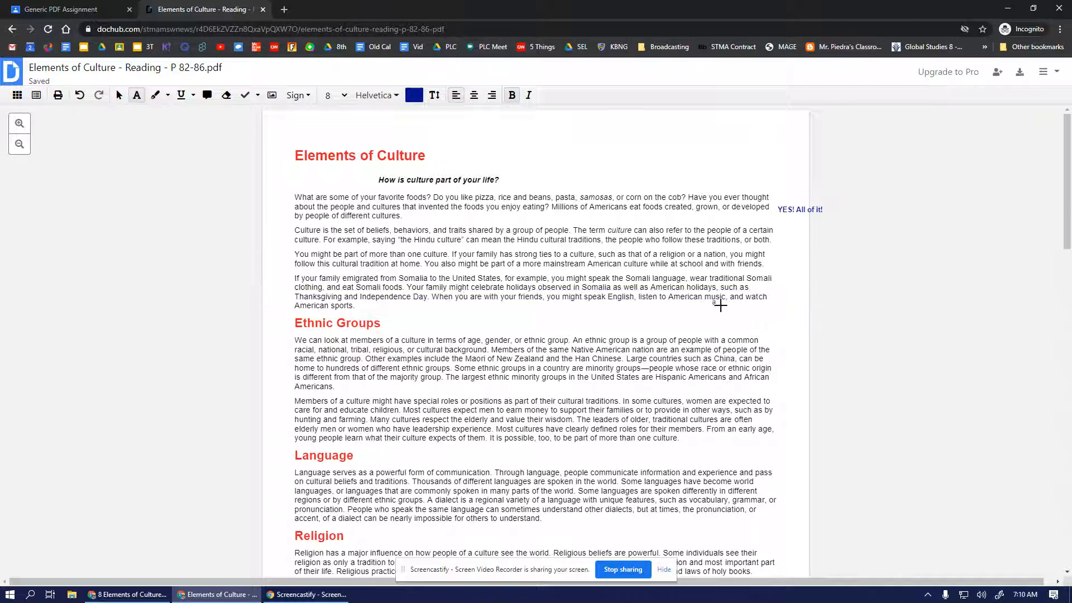
Step: Add a second text note, "More text.", in the margin beside the paragraph about a family emigrating from Somalia
click(791, 279)
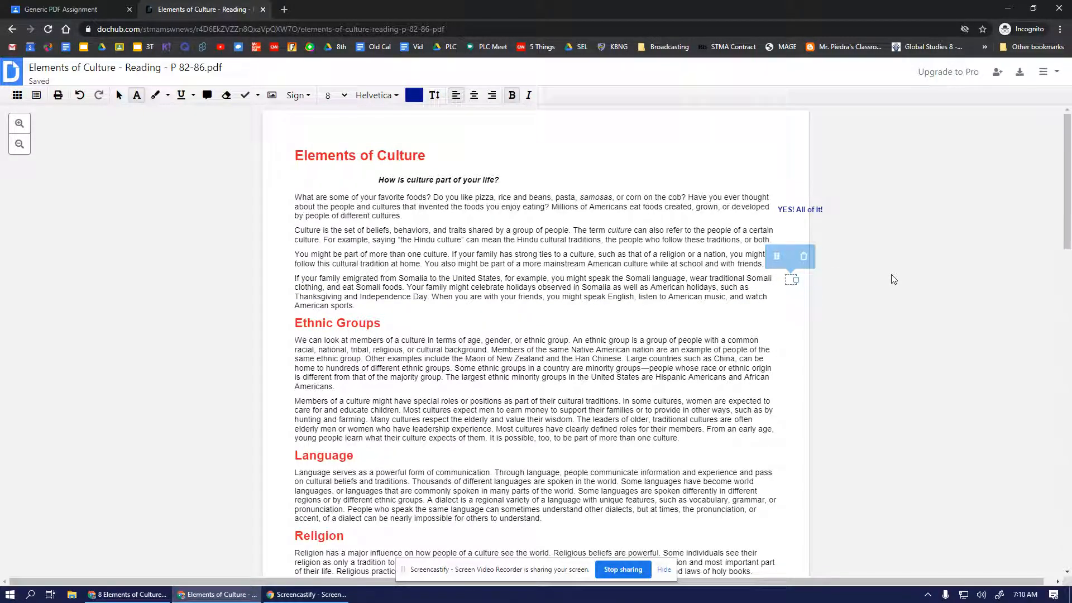
text(More text.)
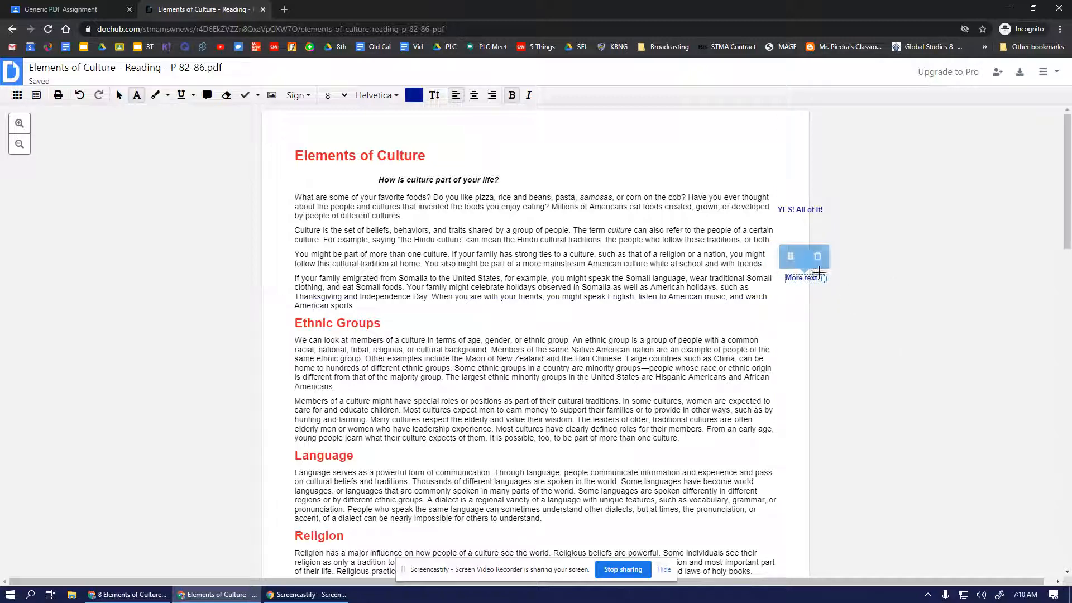
click(845, 296)
click(119, 95)
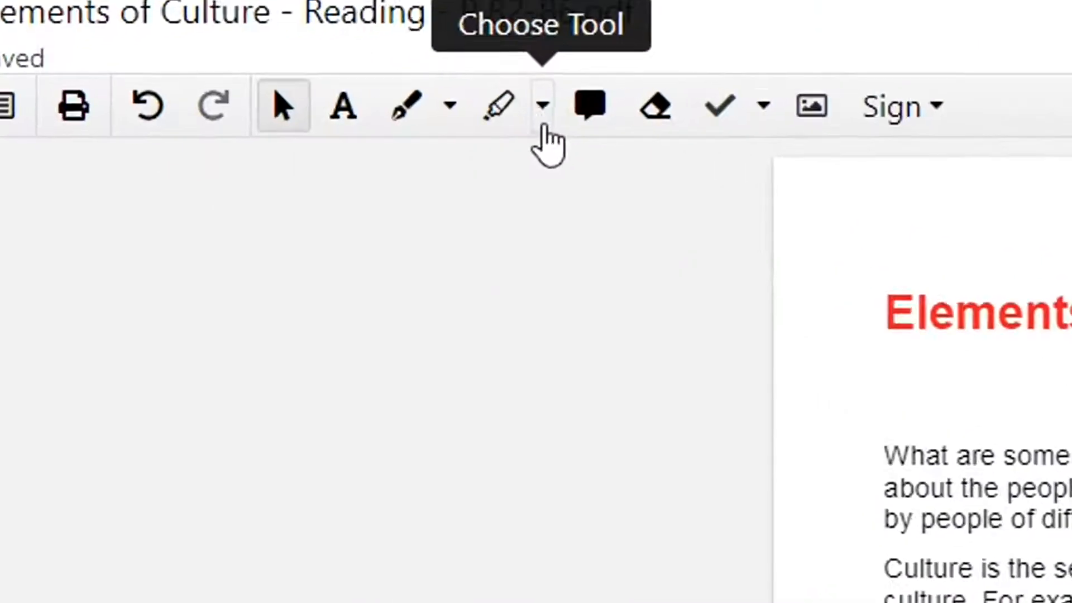
Step: Highlight the sentence "Culture is the set of beliefs, behaviors, and traits shared by a group of people." in yellow
click(195, 97)
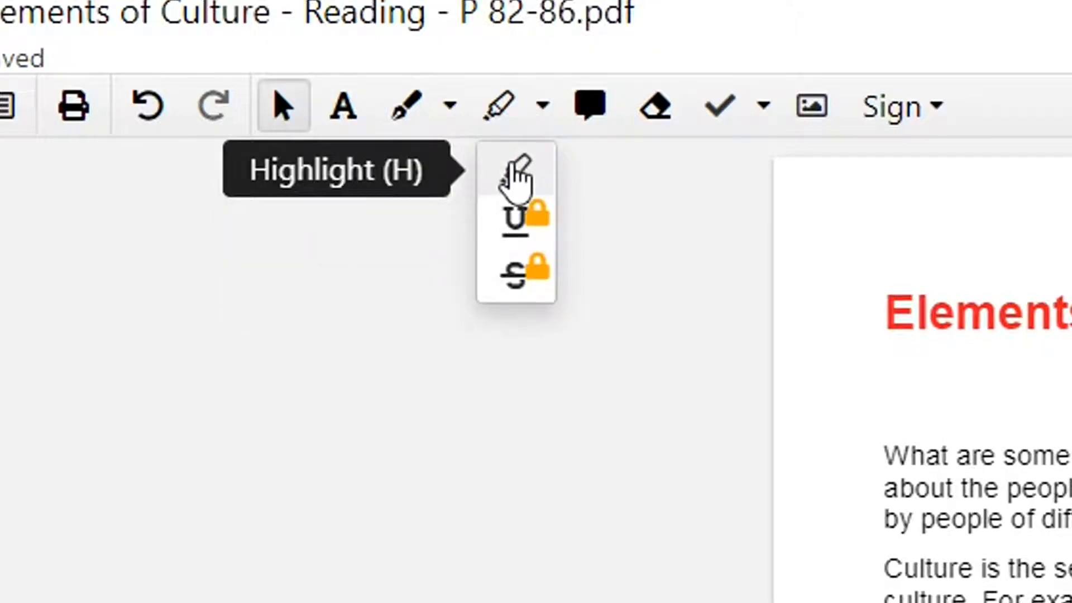
click(540, 109)
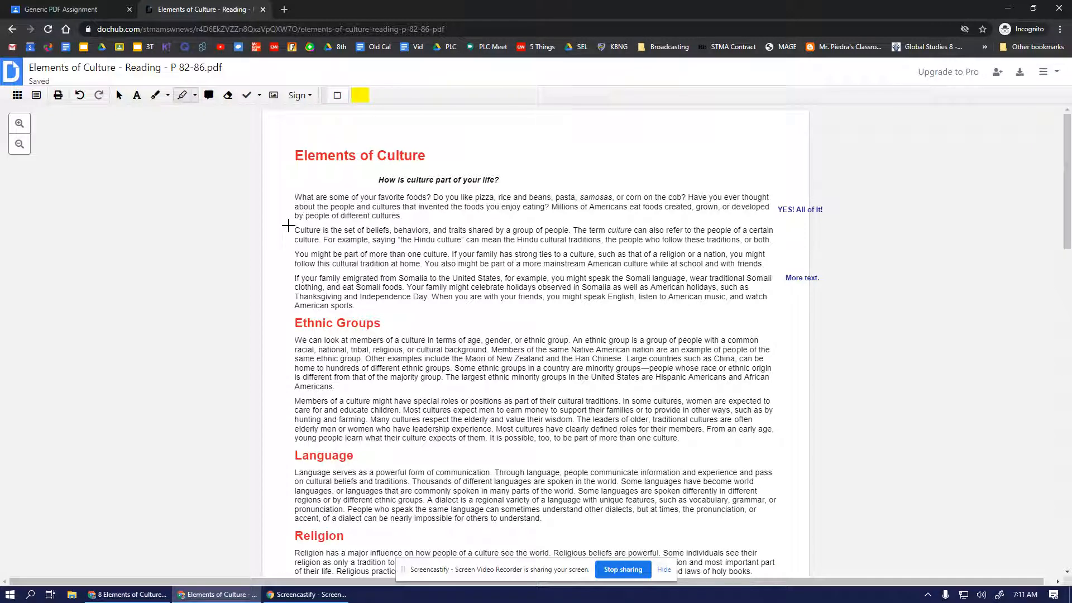
drag(288, 226, 572, 231)
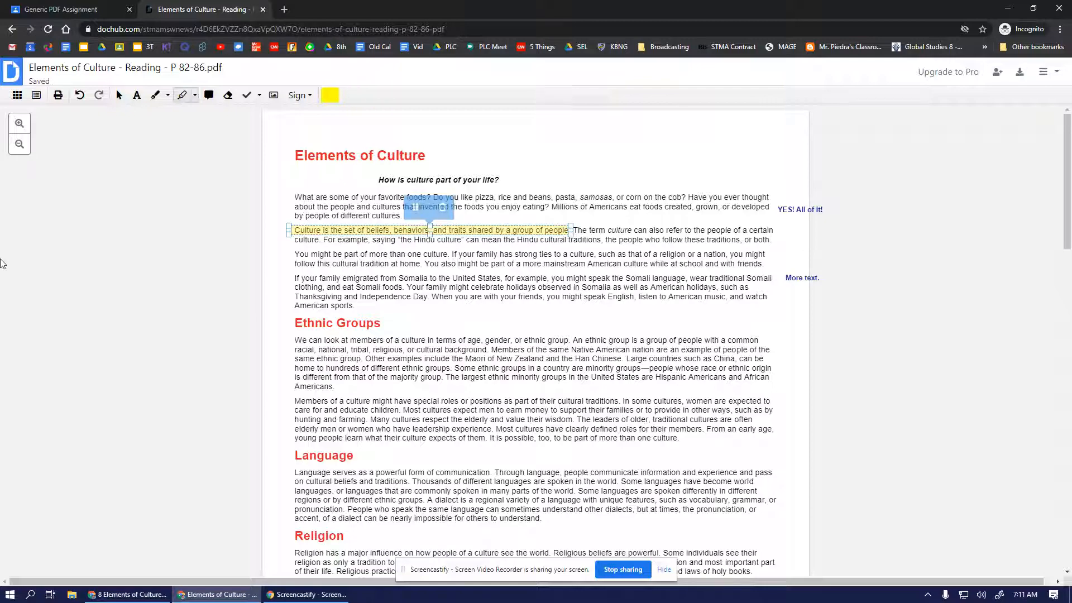
click(228, 230)
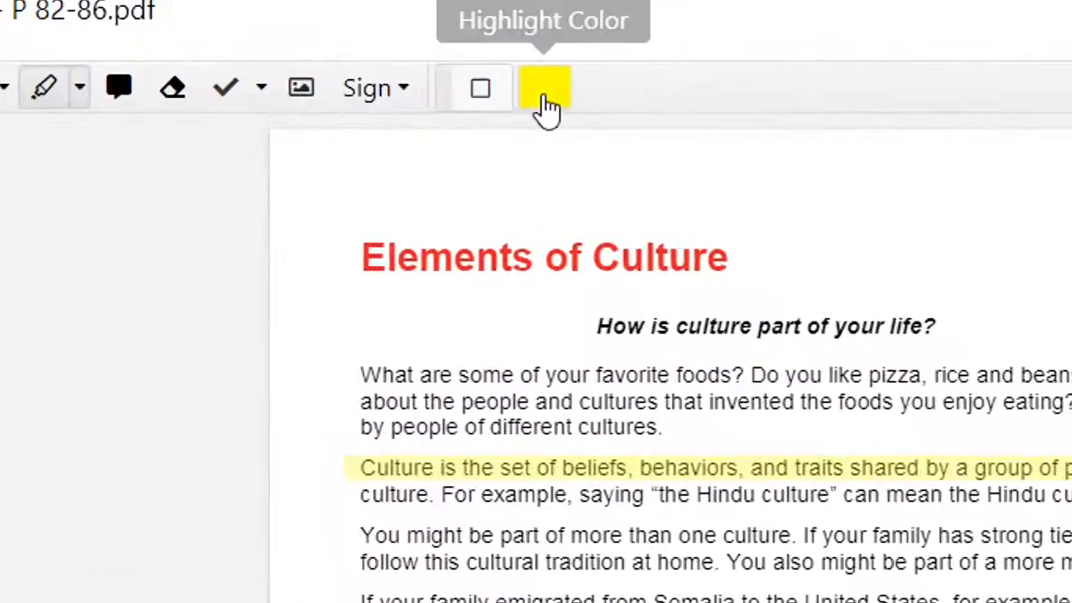
Step: Change the highlight color to blue and highlight the first sentence under the Ethnic Groups heading
click(360, 97)
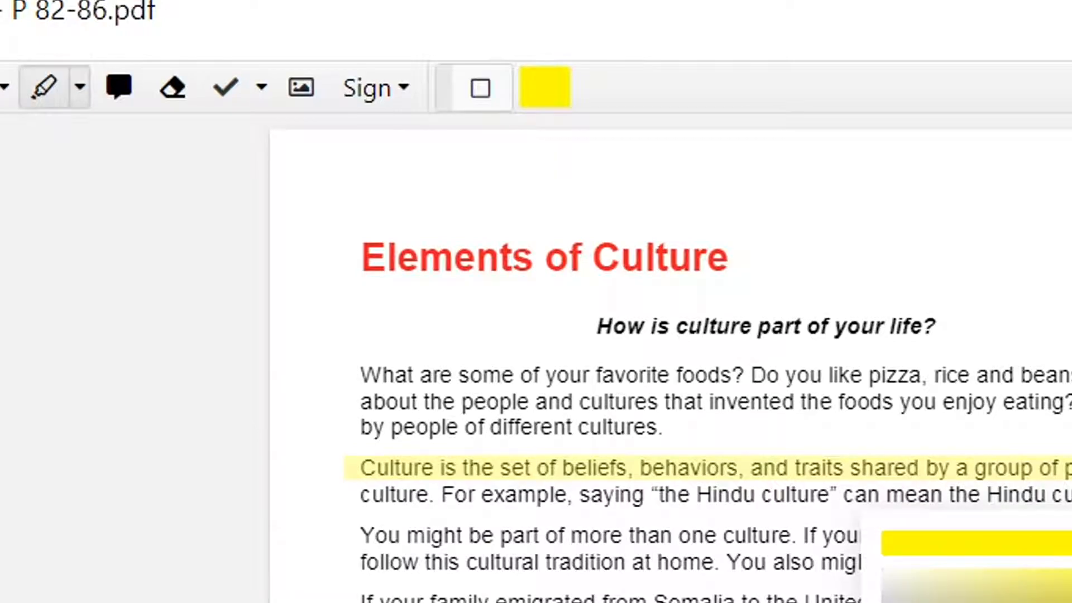
click(565, 363)
click(550, 383)
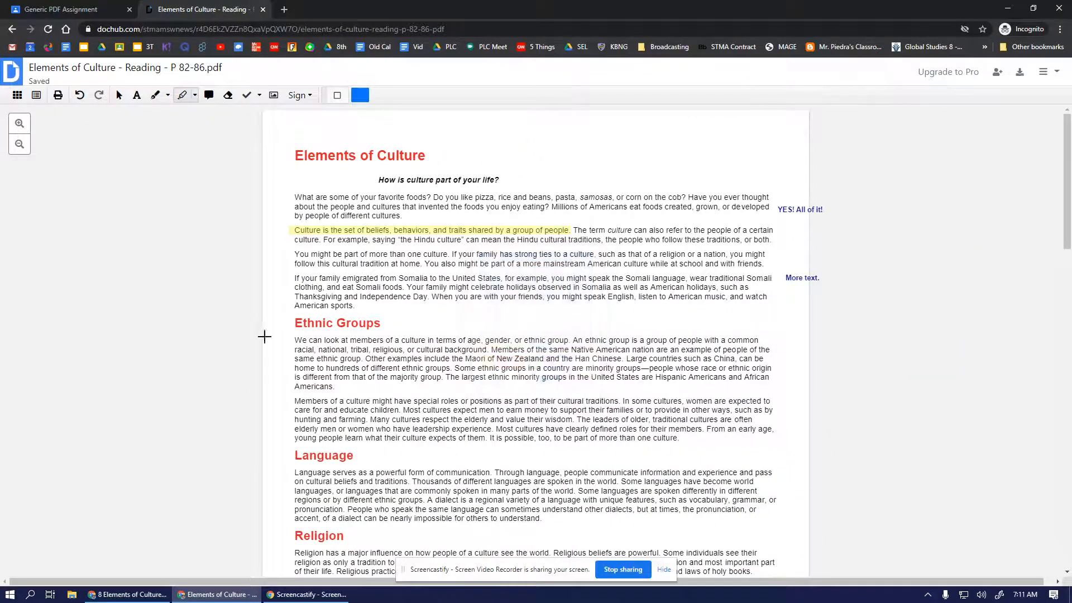
drag(281, 335, 573, 344)
click(266, 267)
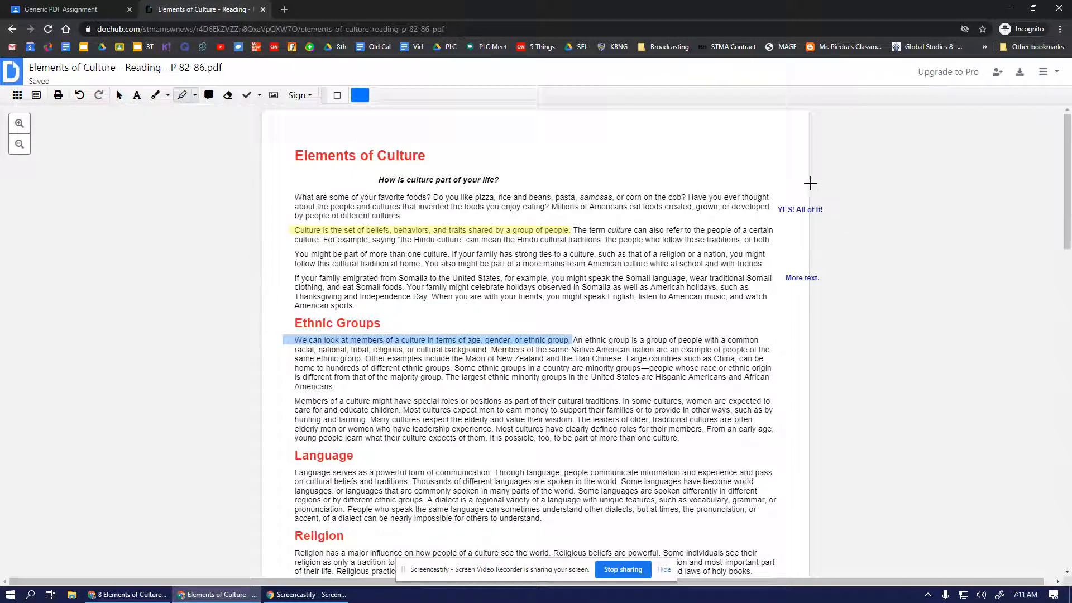
Step: Draw a red arrow from the second Ethnic Groups paragraph pointing to the Language heading
click(168, 96)
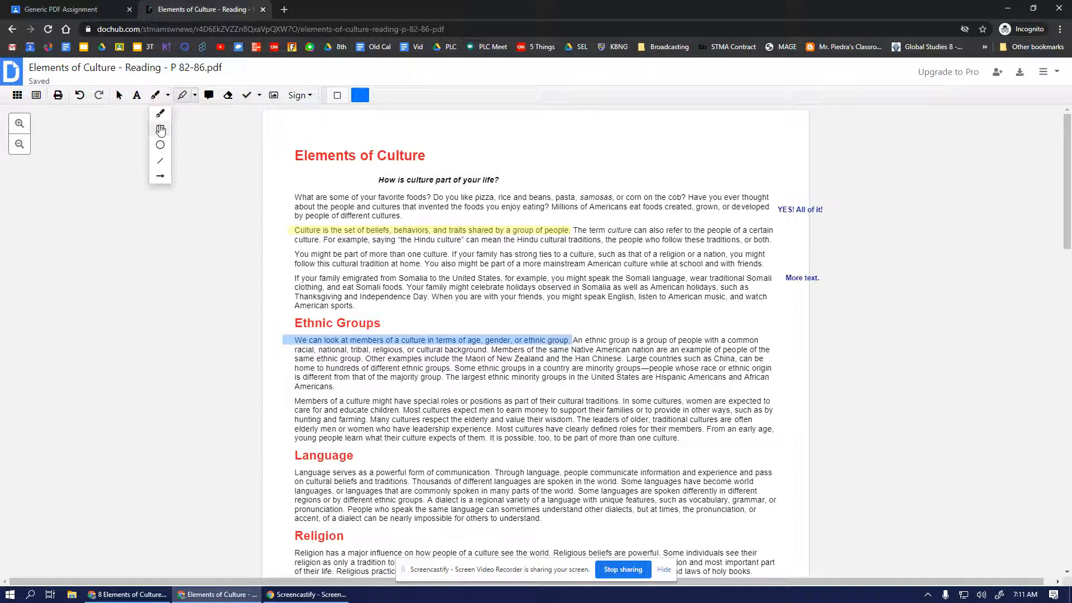
click(162, 176)
drag(637, 400, 366, 458)
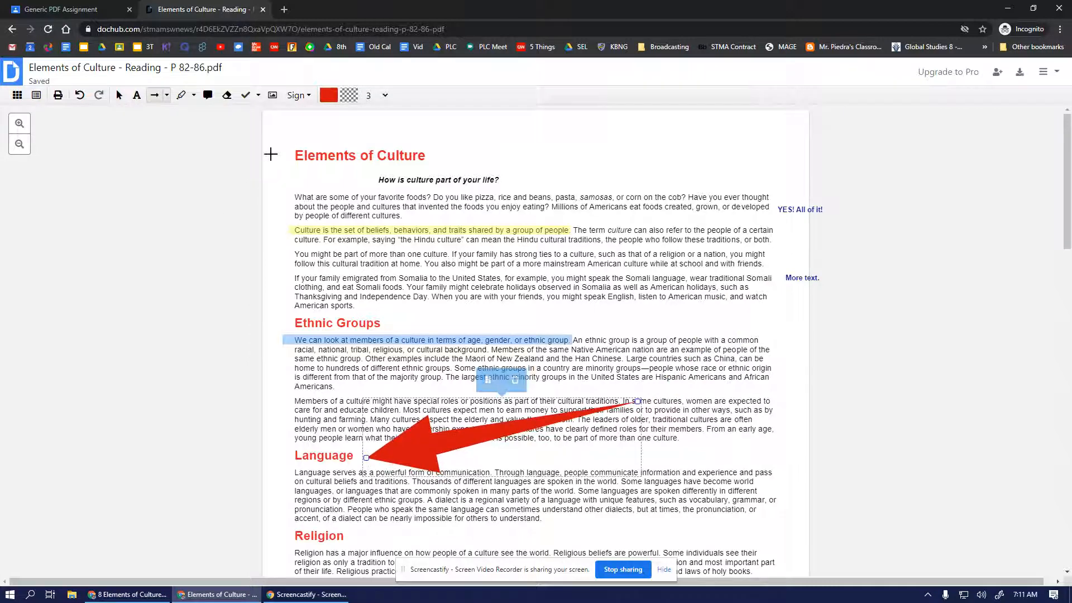
Step: Draw red freehand strokes with the pen tool in the blank area beside the Elements of Culture title
click(166, 95)
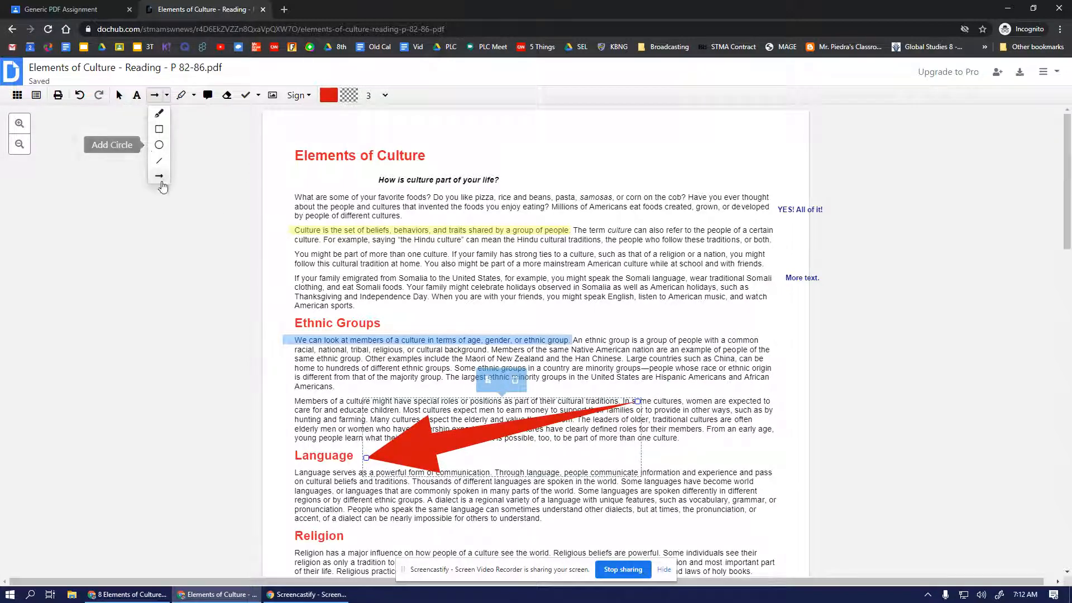
click(163, 113)
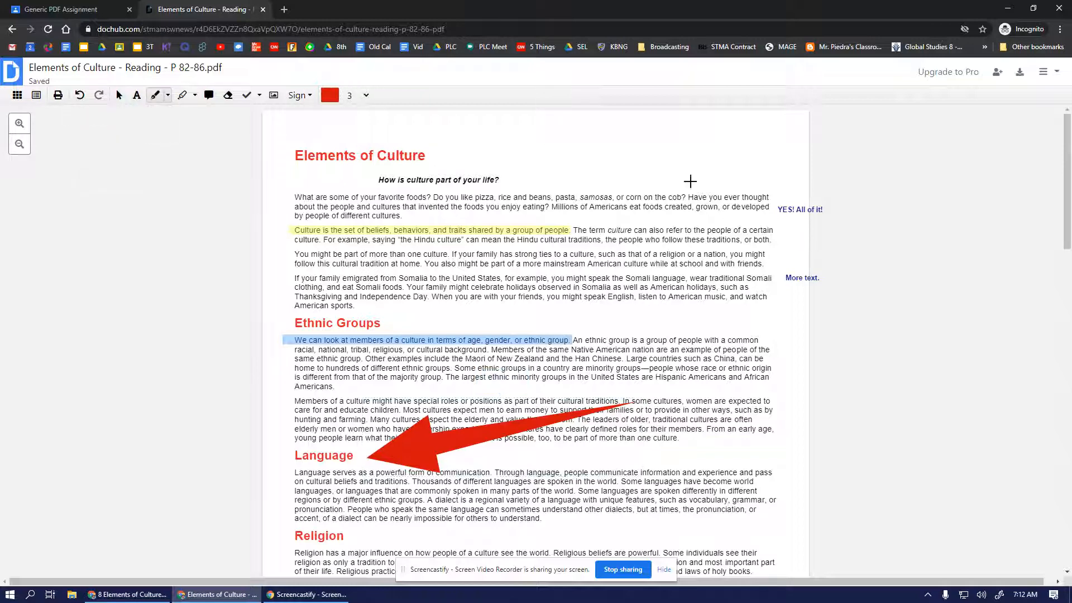
click(592, 151)
drag(628, 159, 564, 155)
mouse_move(640, 134)
mouse_down()
mouse_move(547, 165)
mouse_move(651, 137)
mouse_up()
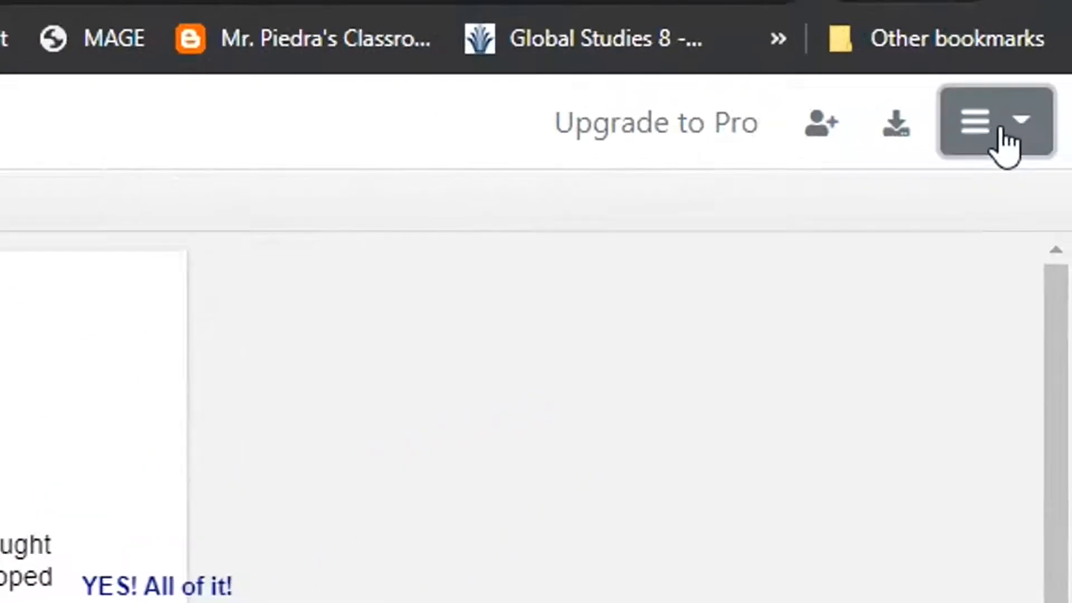
Step: Open the download and export options for the annotated PDF and choose Google Drive as the destination
click(1000, 132)
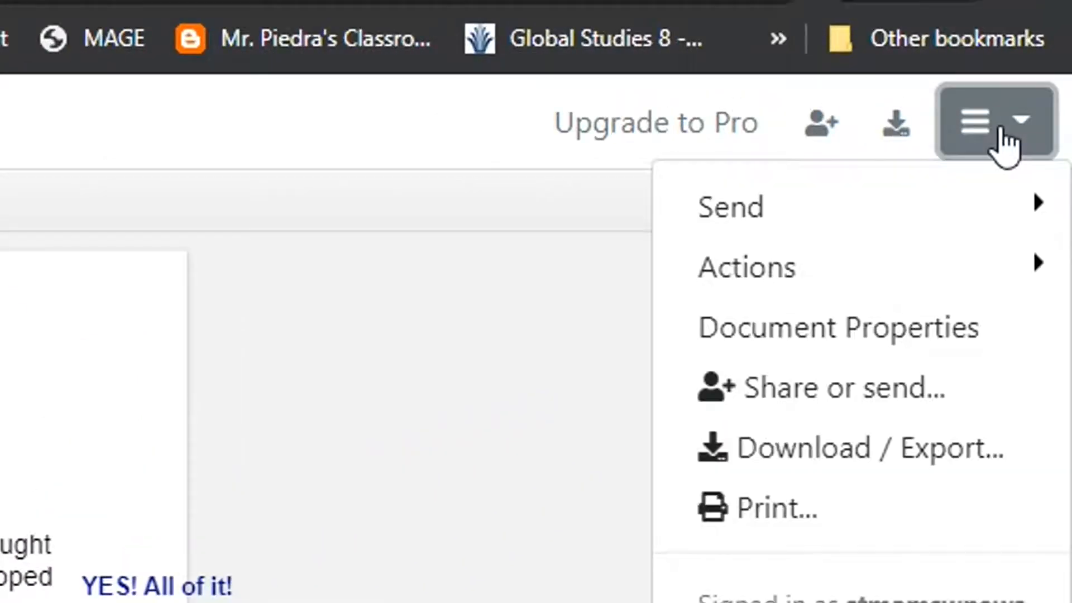
mouse_move(933, 287)
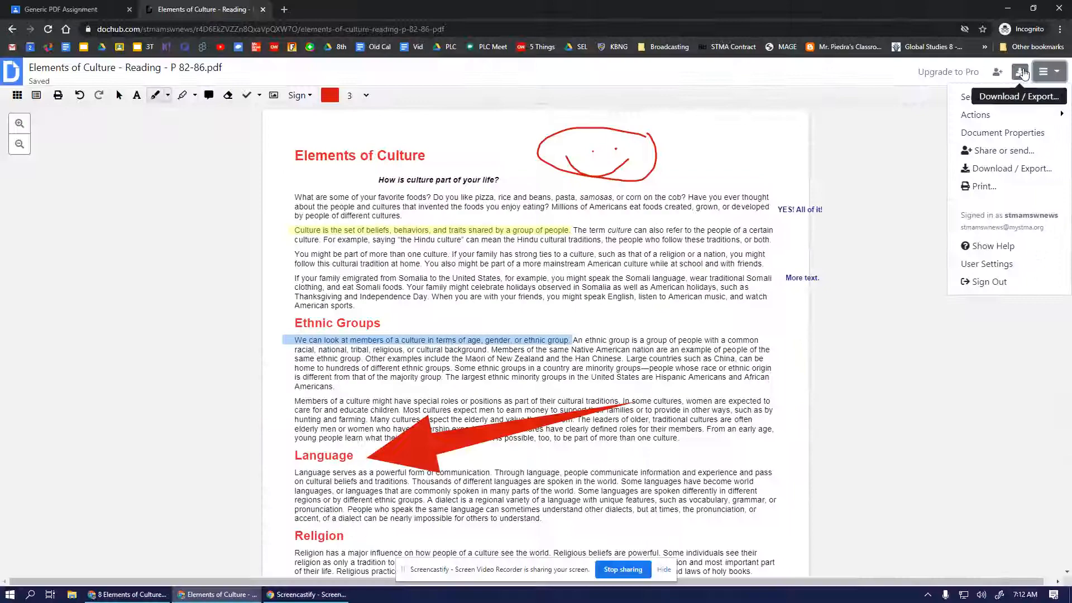
click(896, 124)
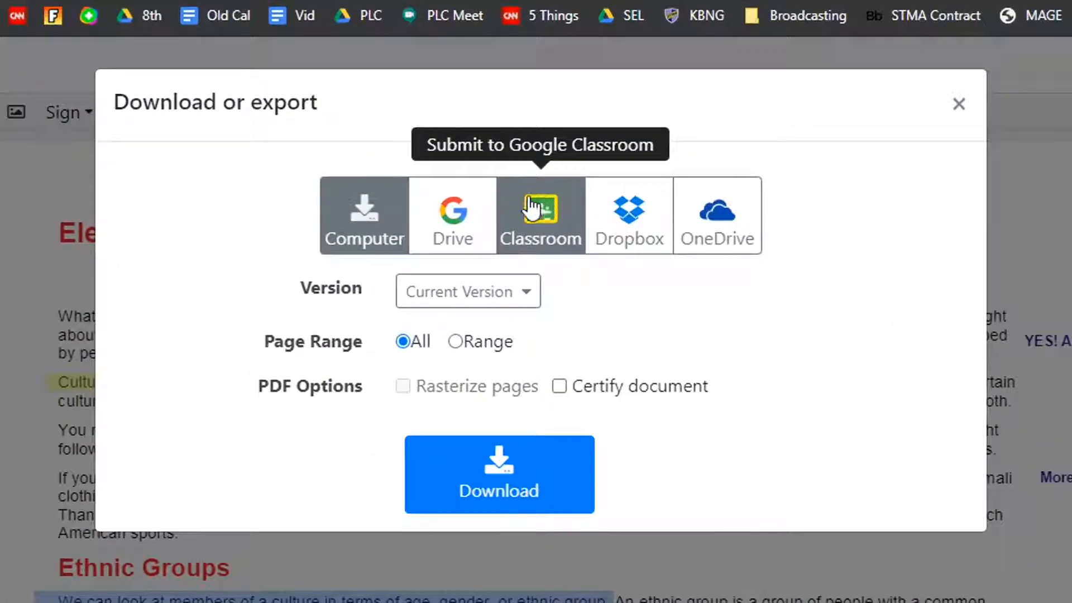
click(541, 158)
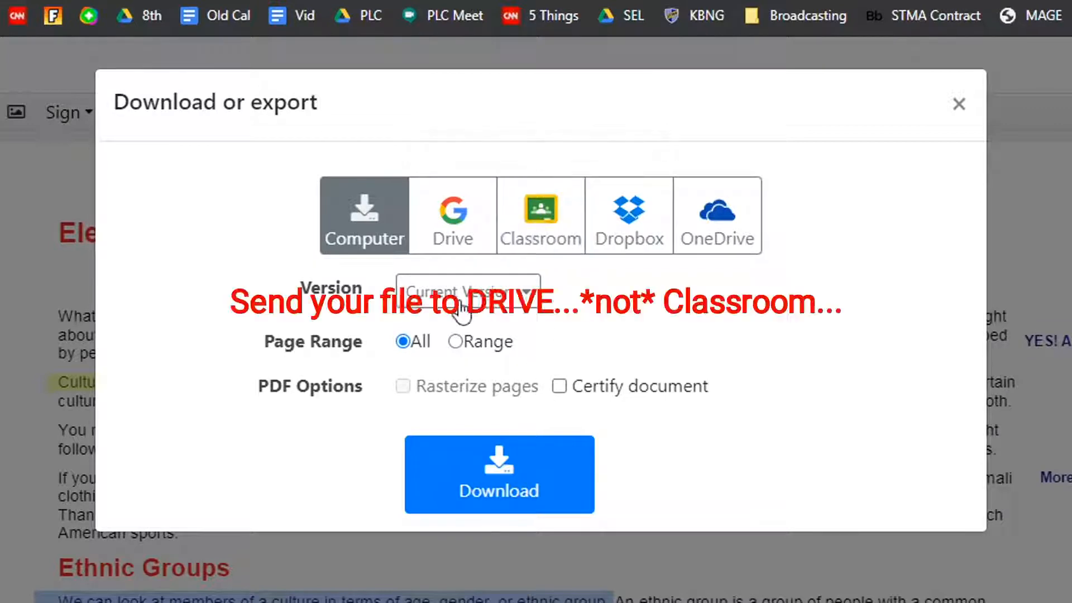
click(455, 258)
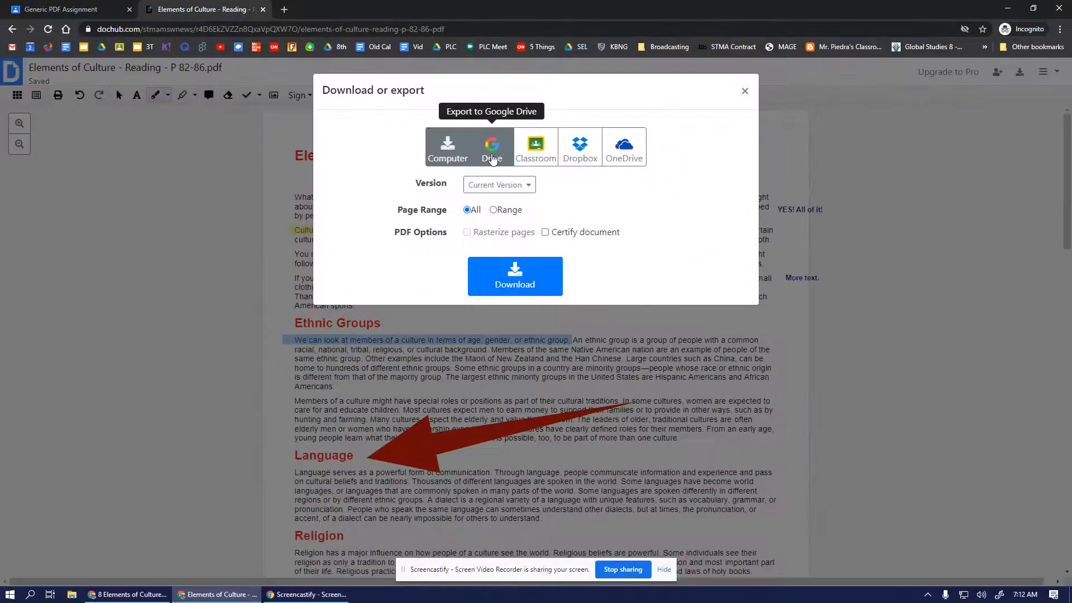
click(455, 240)
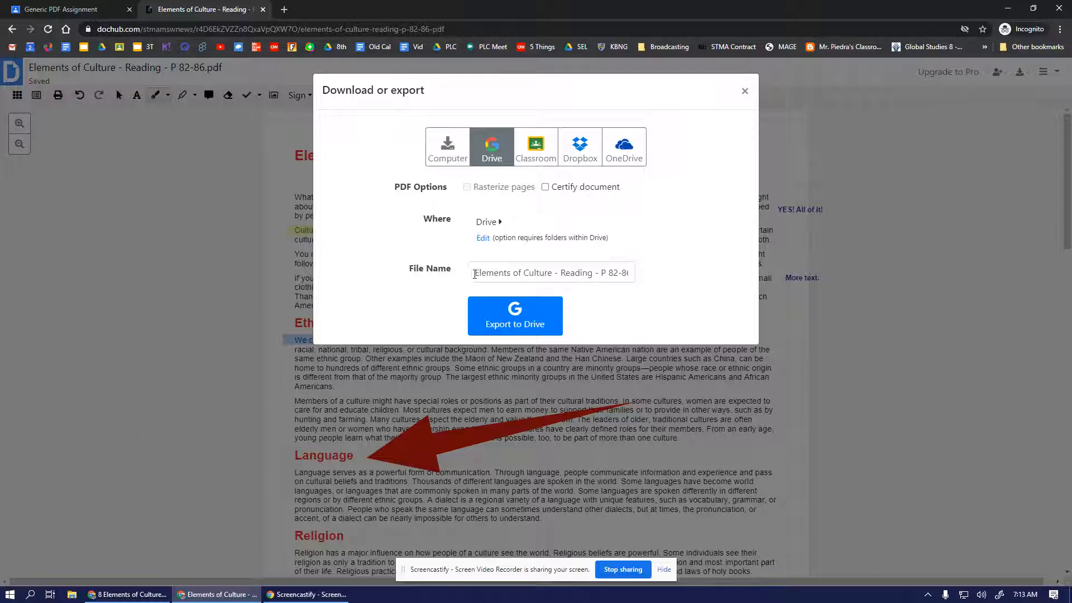
Step: Prefix the export file name with "Annotated -" before "Elements of Culture - Reading - P 82-86.pdf" and export the file to Drive
drag(475, 274, 645, 275)
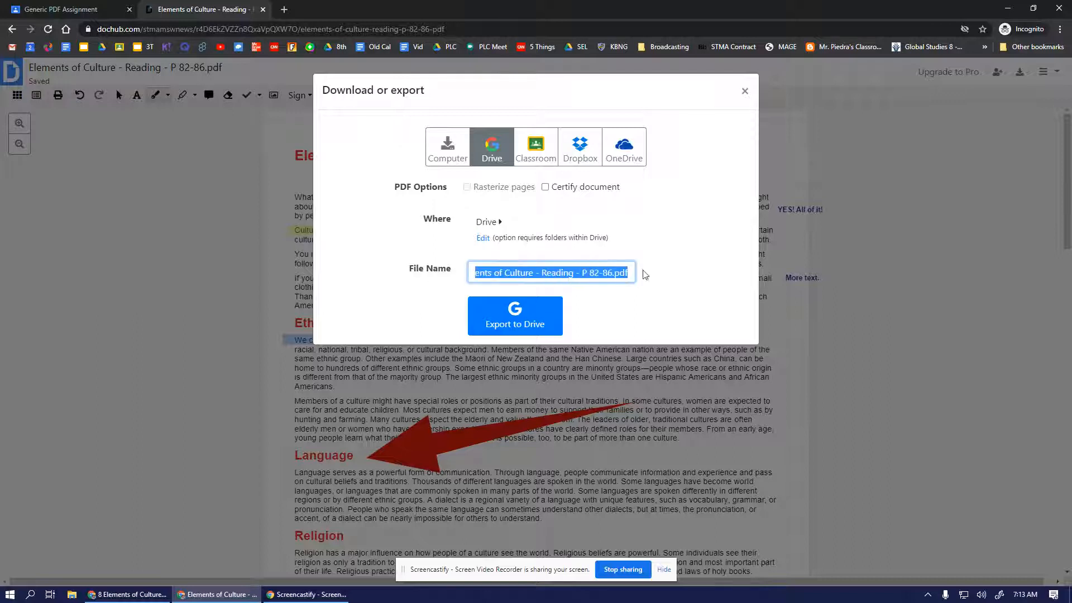
click(480, 272)
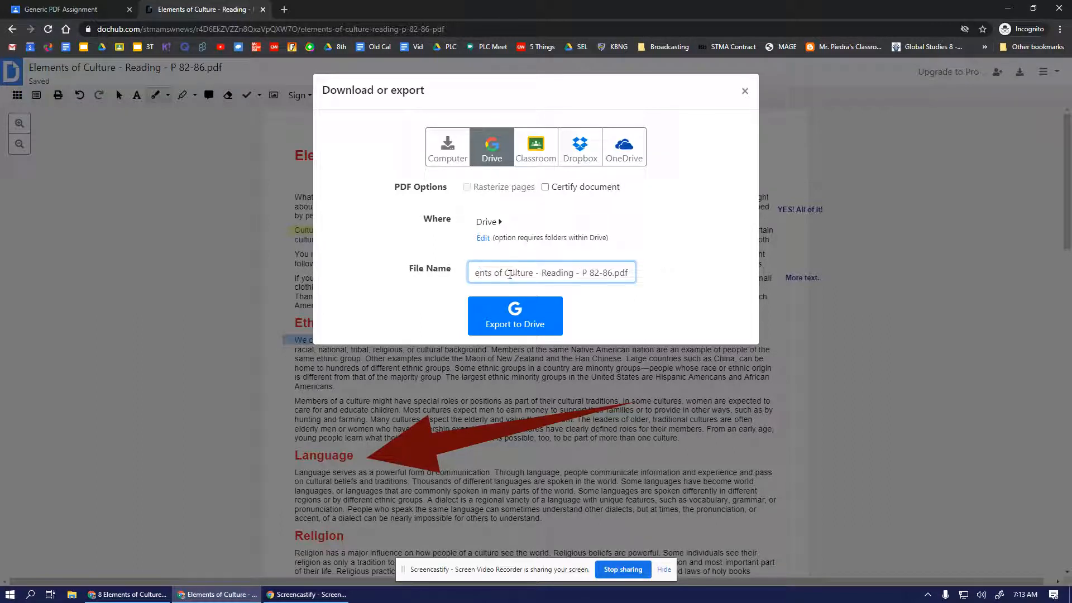
key(Home)
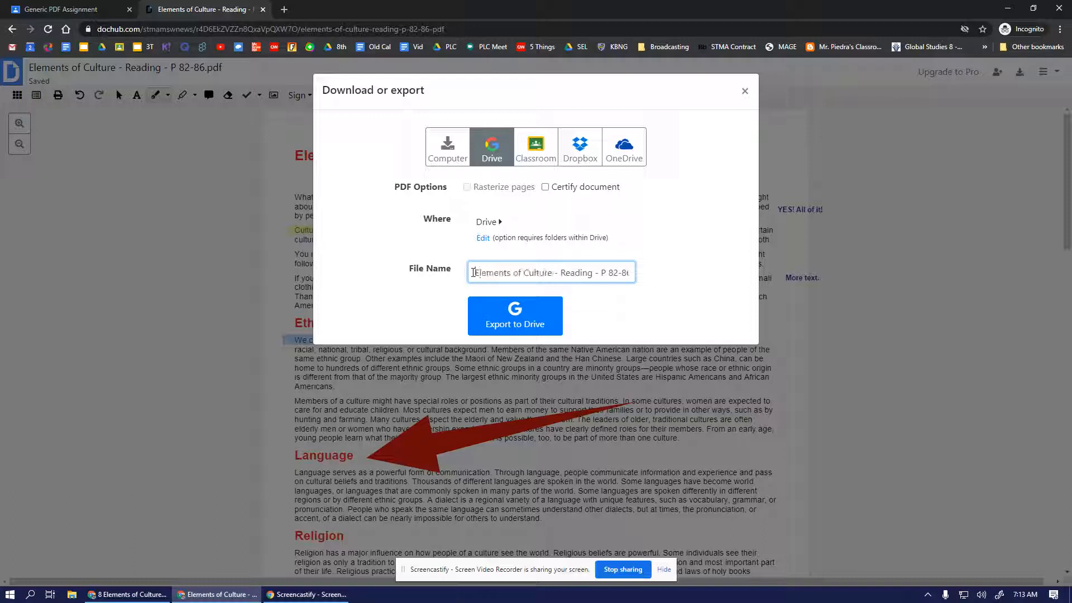
text(Annotated 0)
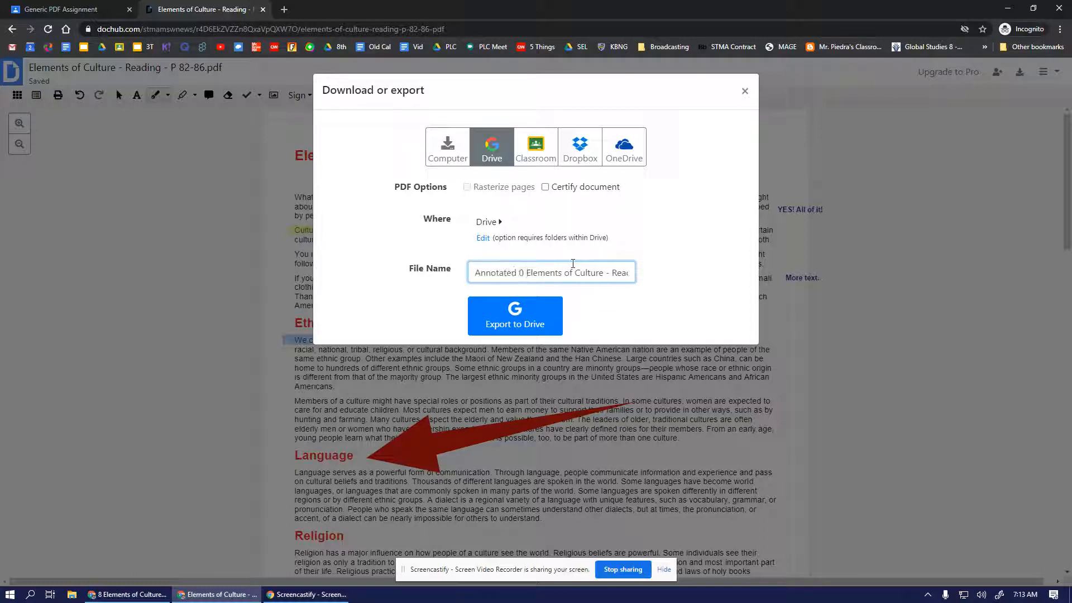
key(BackSpace)
key(BackSpace)
text(-)
click(533, 323)
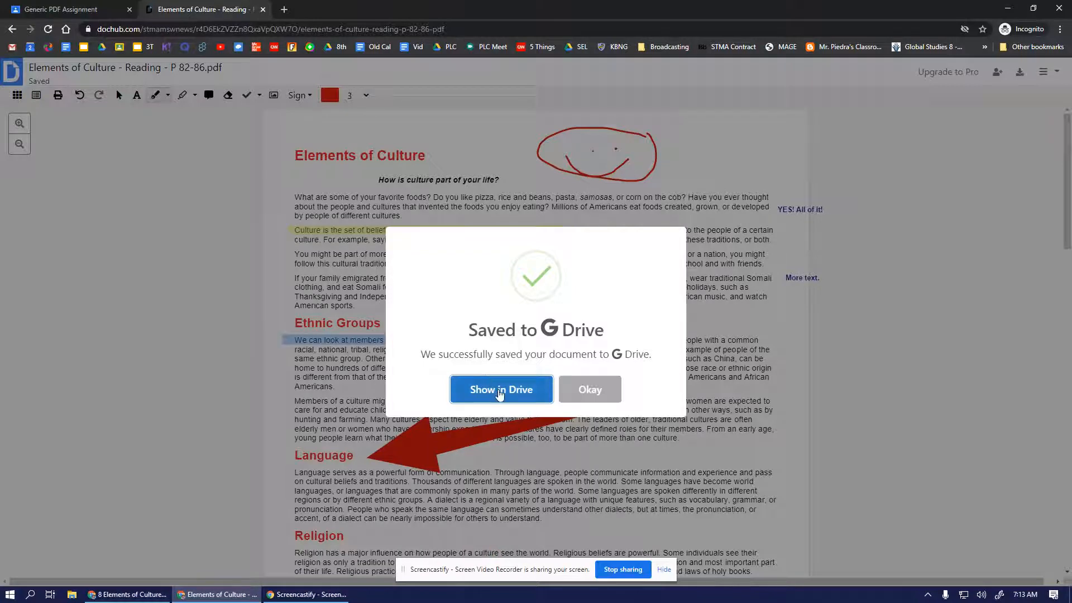
Step: Open the exported PDF in Google Drive, check its annotations, and return to the DocHub document
click(493, 390)
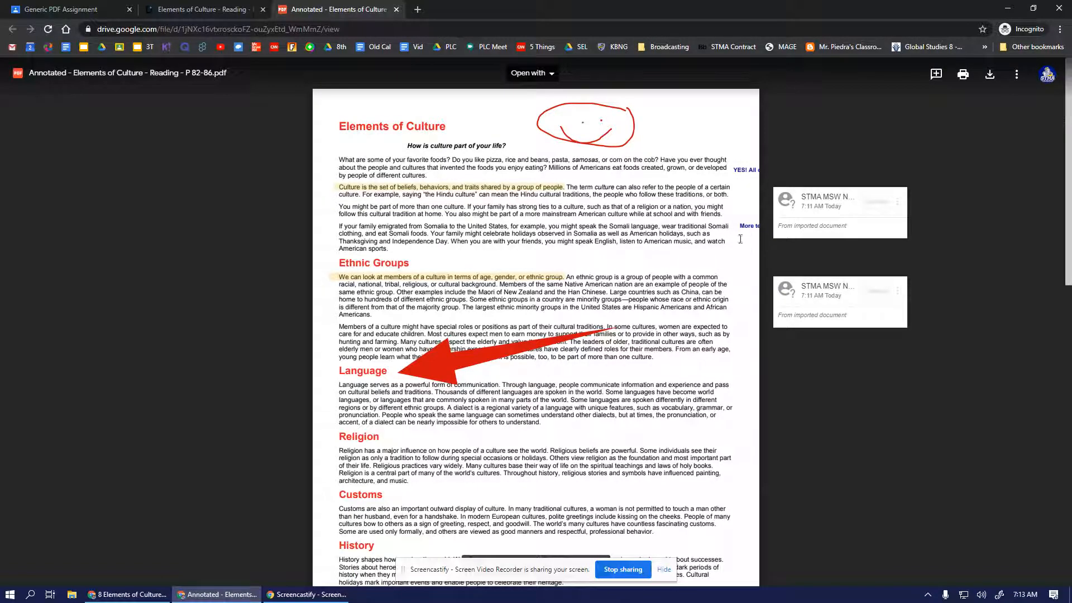
scroll(403, 217, down, 2)
scroll(403, 215, up, 2)
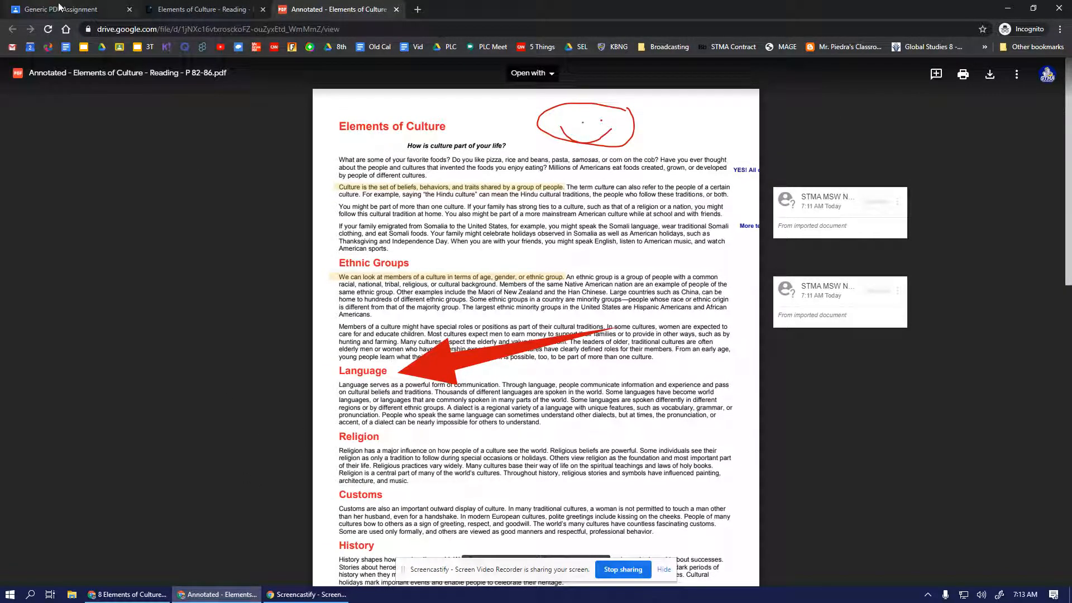
click(189, 9)
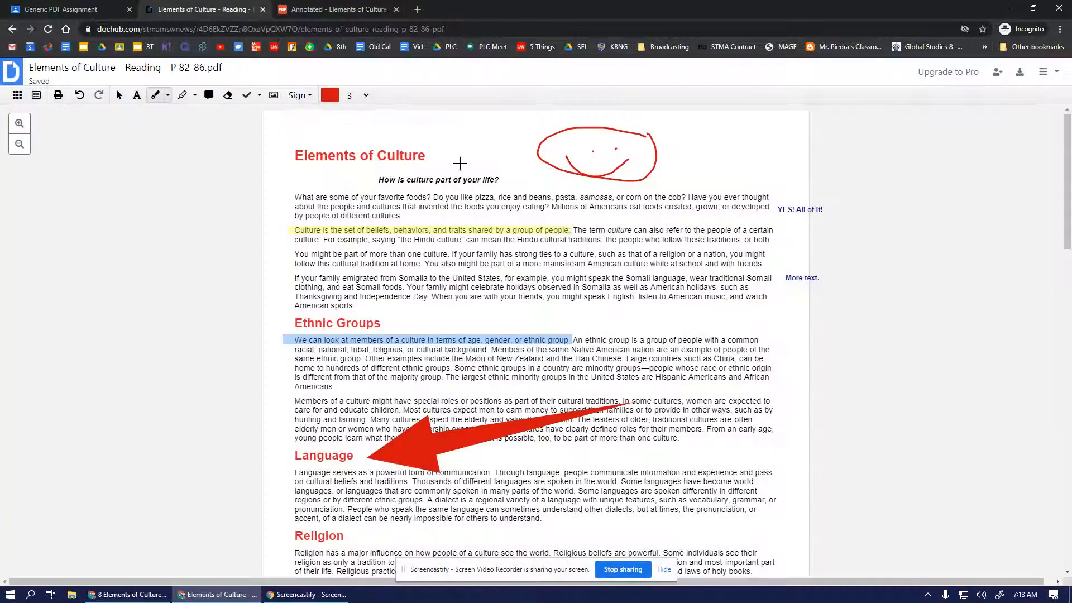